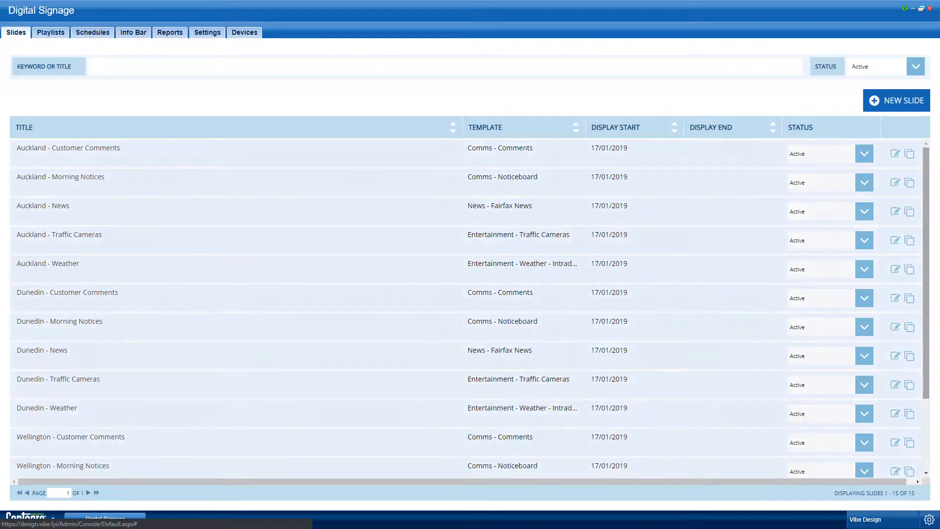
pyautogui.scroll(-3, 470, 309)
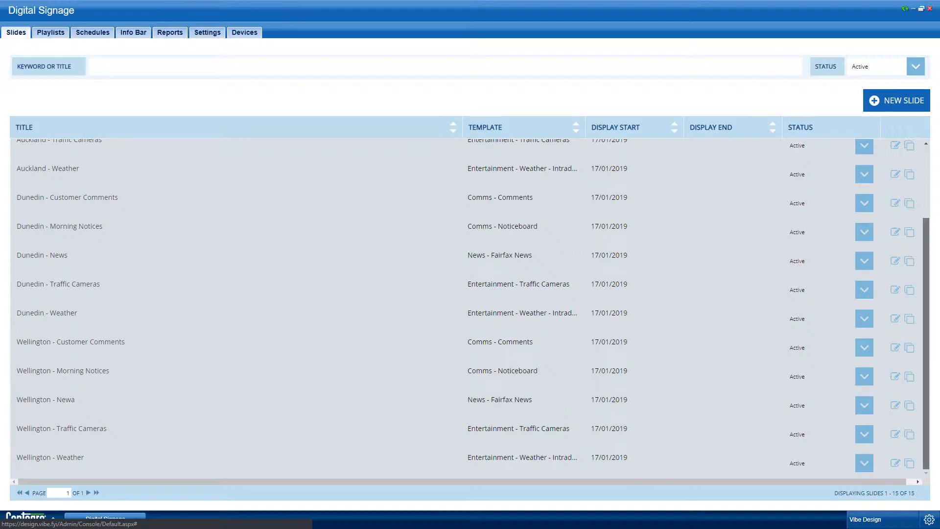
pyautogui.scroll(3, 470, 308)
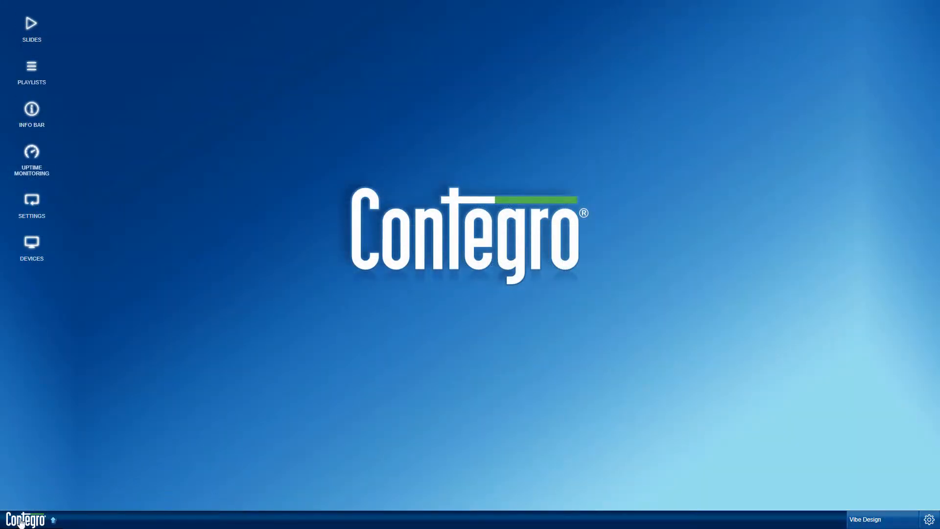
# Step: Open the dynamic content settings of the Digital Signage module
pyautogui.click(21, 522)
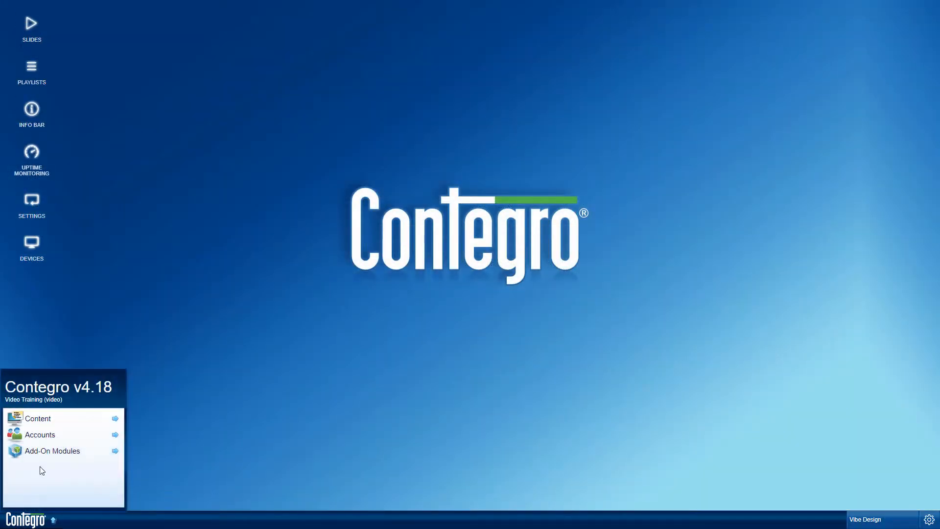
pyautogui.moveTo(57, 450)
pyautogui.moveTo(191, 466)
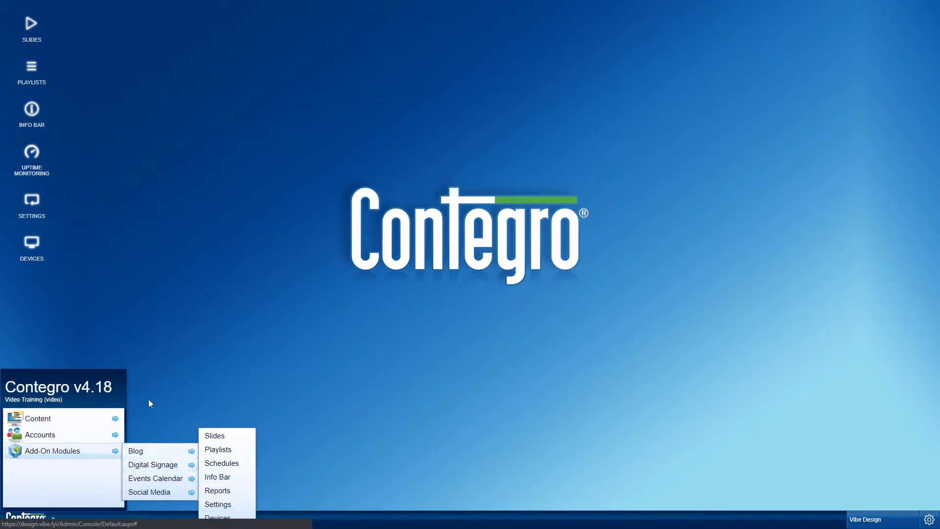
pyautogui.click(32, 213)
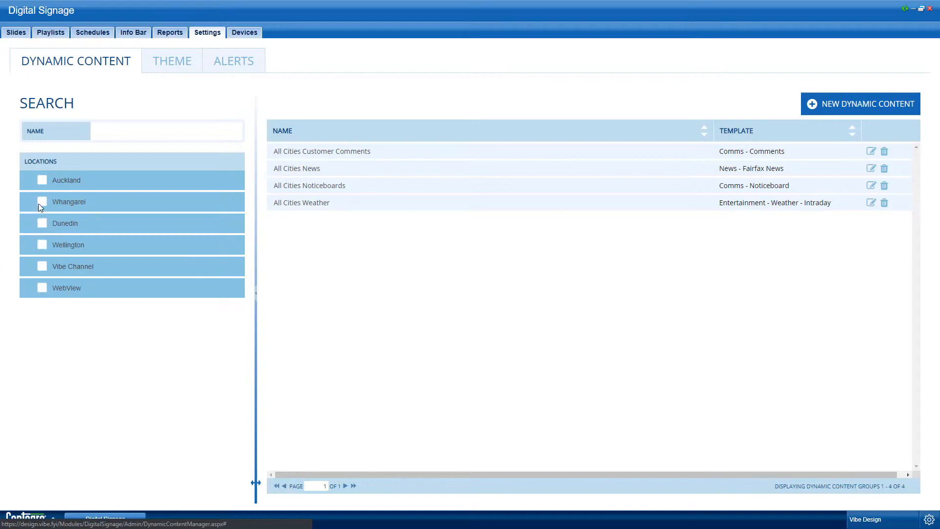
# Step: Create a new dynamic content group named All Cities Traffic Cameras using the Entertainment - Traffic Cameras template
pyautogui.click(822, 110)
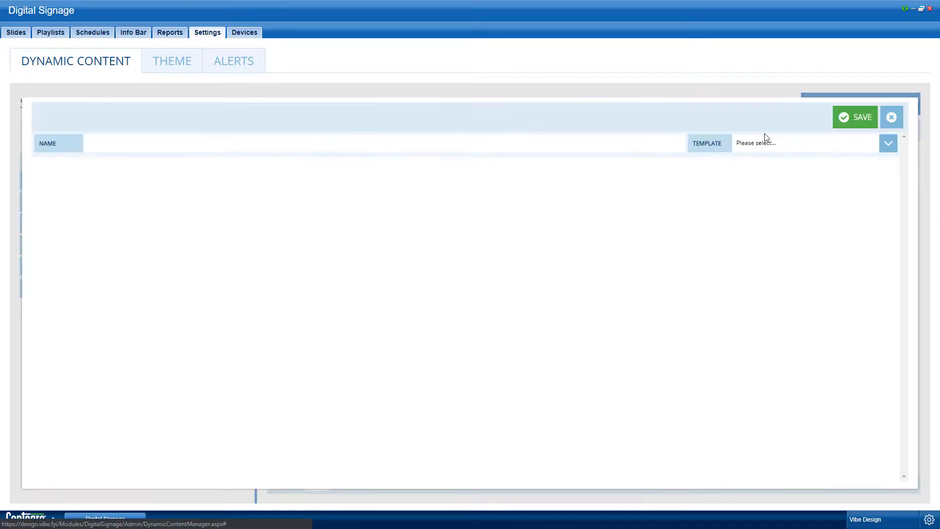
pyautogui.click(460, 146)
pyautogui.write('A')
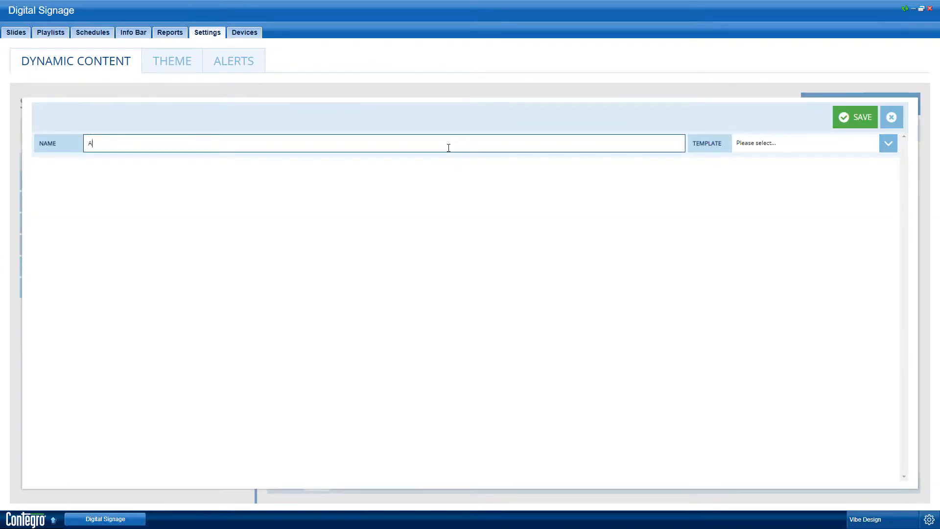
pyautogui.write('ll Cities Traffic Cameras')
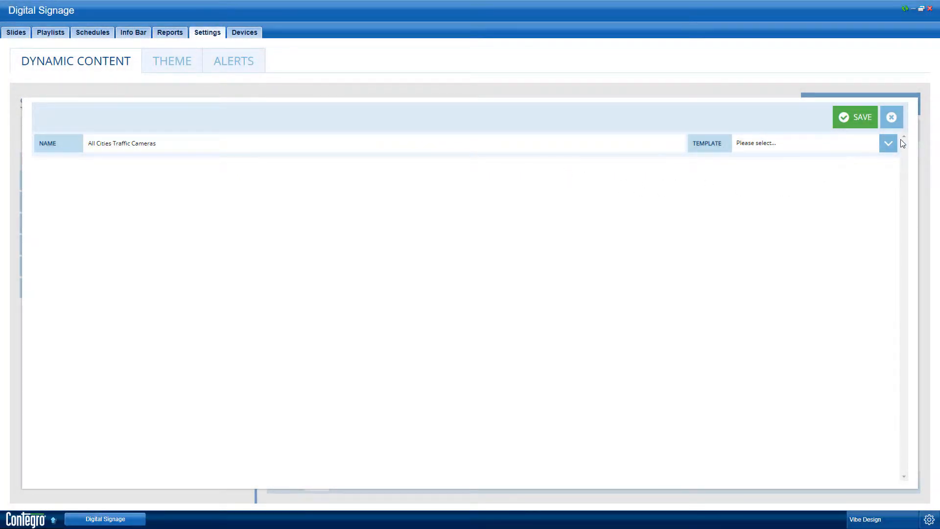
pyautogui.click(895, 143)
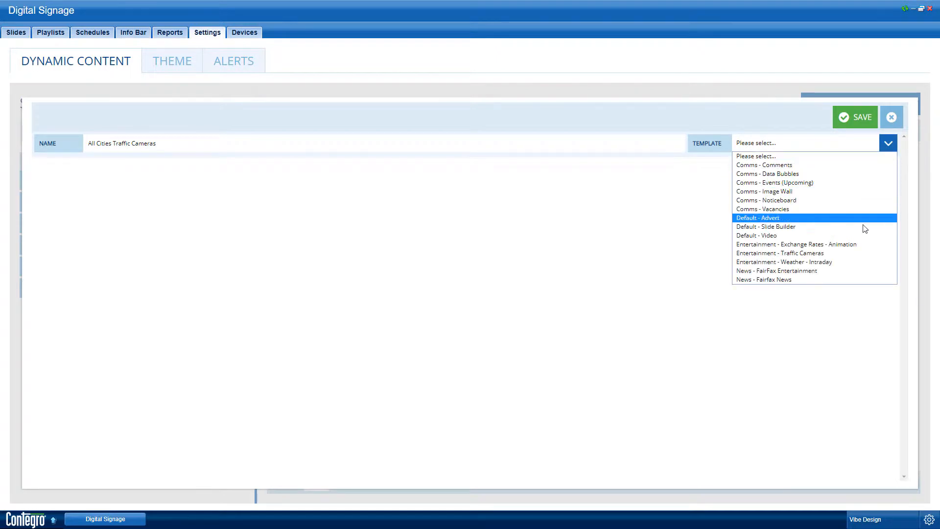
pyautogui.click(863, 253)
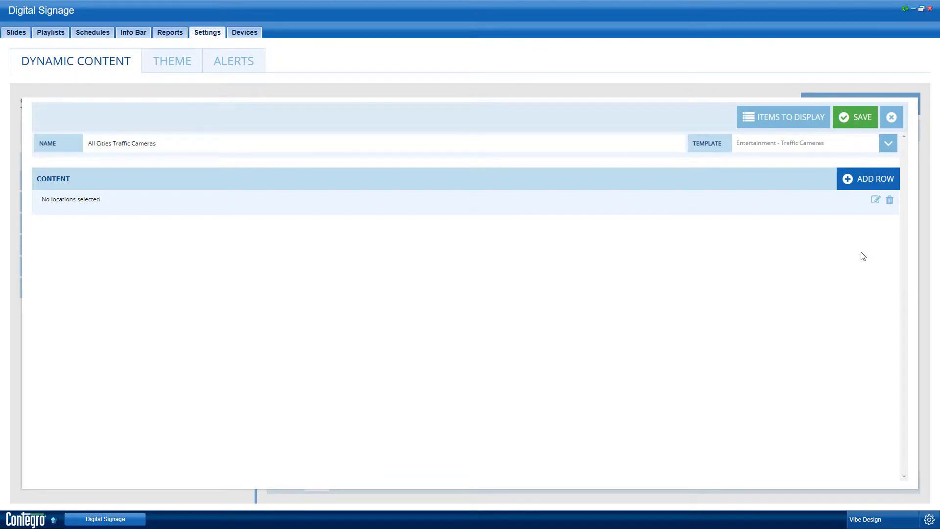
# Step: Enable the feed and description of traffic cameras 1 to 4 as items to display for the group
pyautogui.click(799, 125)
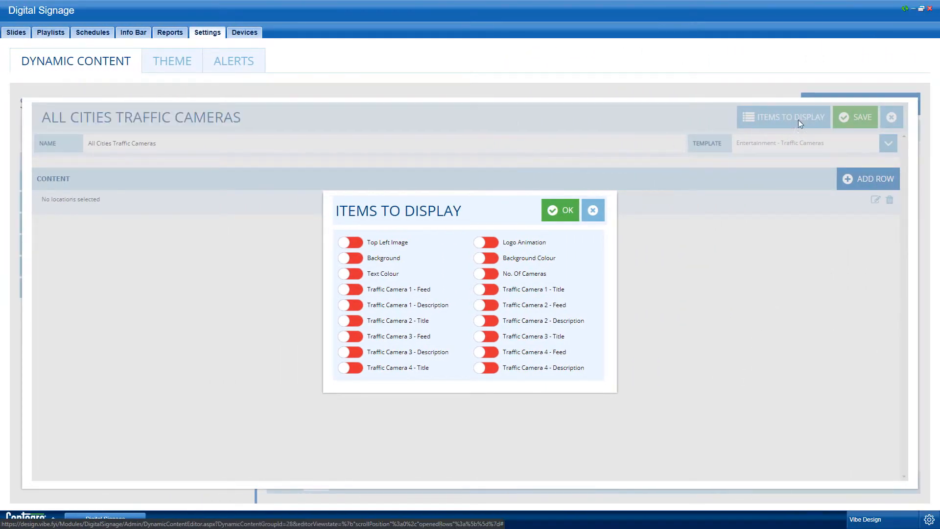
pyautogui.click(348, 290)
pyautogui.click(347, 305)
pyautogui.click(348, 336)
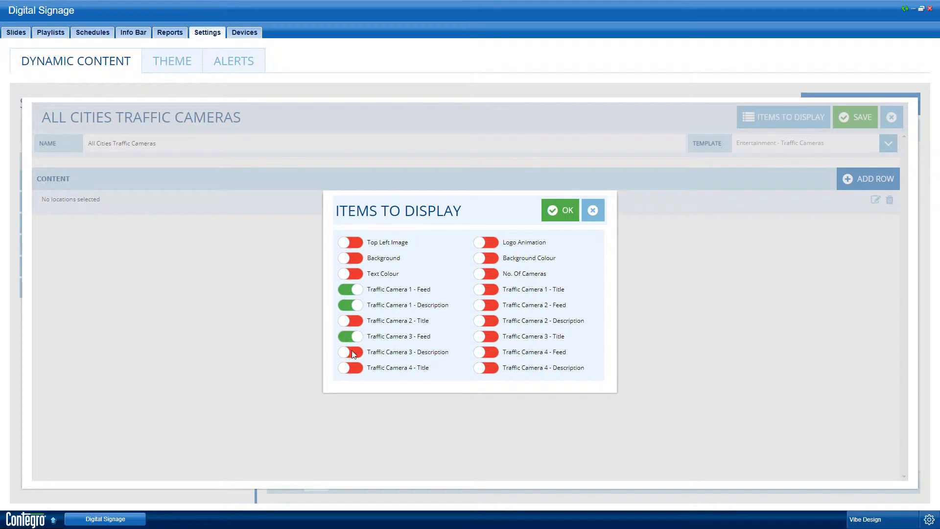
pyautogui.click(351, 353)
pyautogui.click(484, 305)
pyautogui.click(484, 321)
pyautogui.click(484, 353)
pyautogui.click(485, 368)
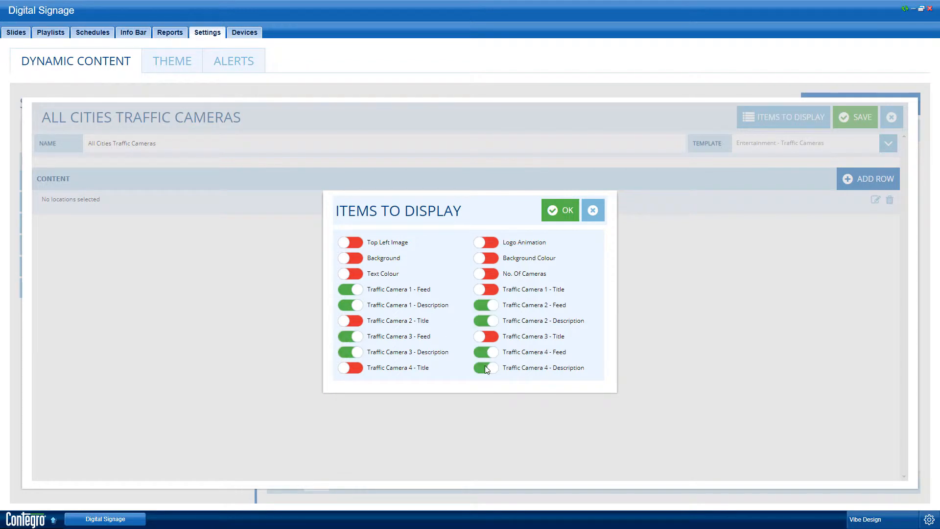
pyautogui.click(551, 215)
pyautogui.click(456, 316)
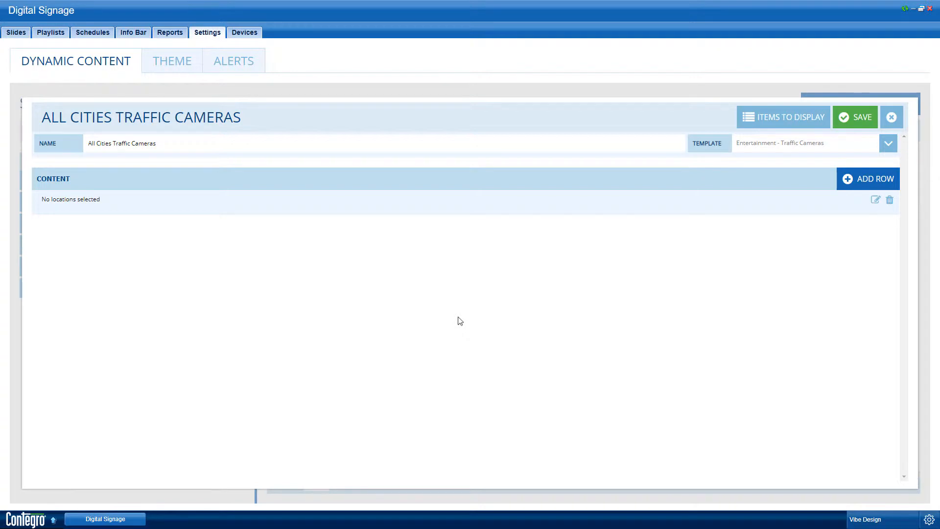
# Step: Set the first row's feeds in order to Onewa Rd looking South, Greenlane Rd looking North, Central Motorway Junction (CMJ) and Greville Rd looking South
pyautogui.click(874, 200)
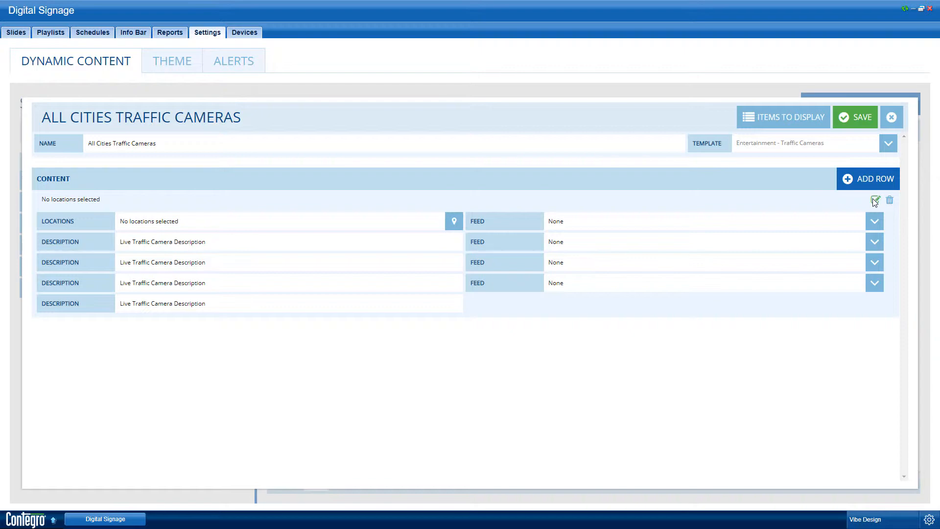
pyautogui.click(869, 221)
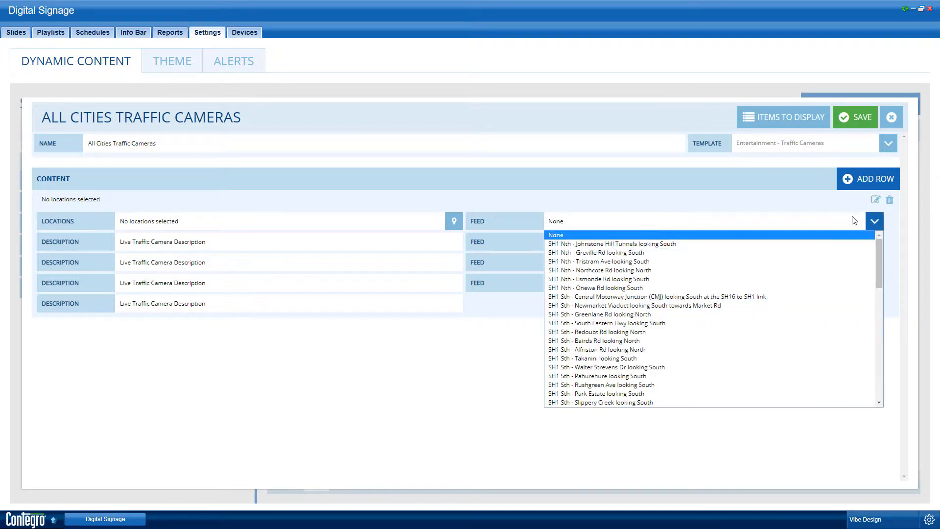
pyautogui.click(827, 287)
pyautogui.click(815, 246)
pyautogui.click(805, 335)
pyautogui.click(805, 263)
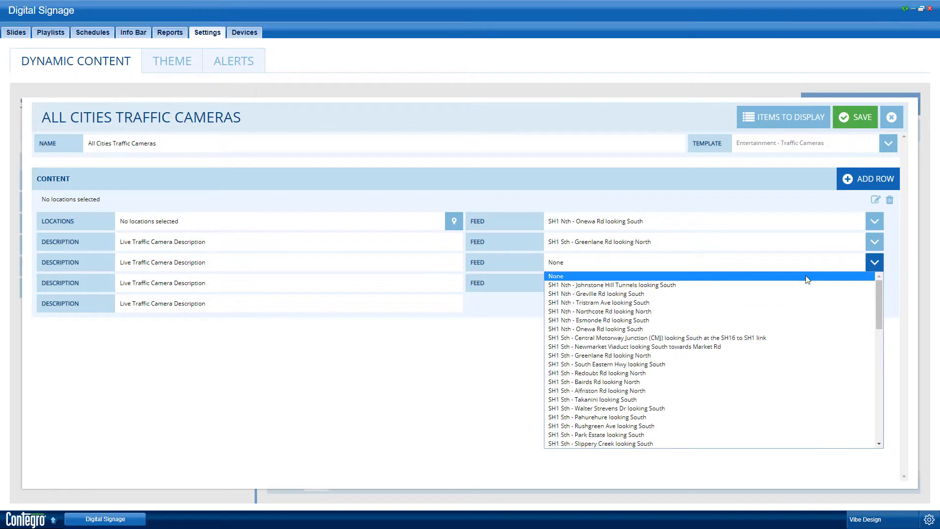
pyautogui.click(807, 334)
pyautogui.click(800, 288)
pyautogui.click(805, 315)
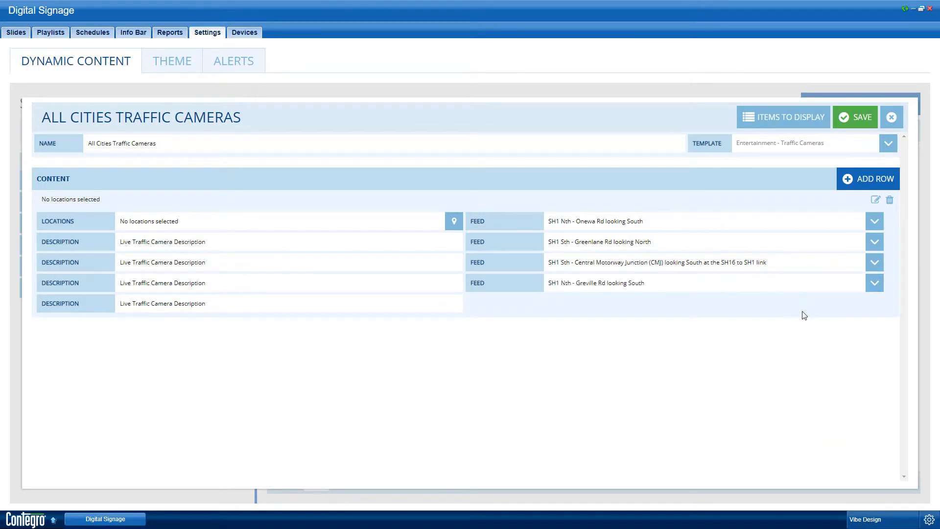
# Step: Assign the Auckland location to the first content row and save the dynamic content group
pyautogui.click(454, 221)
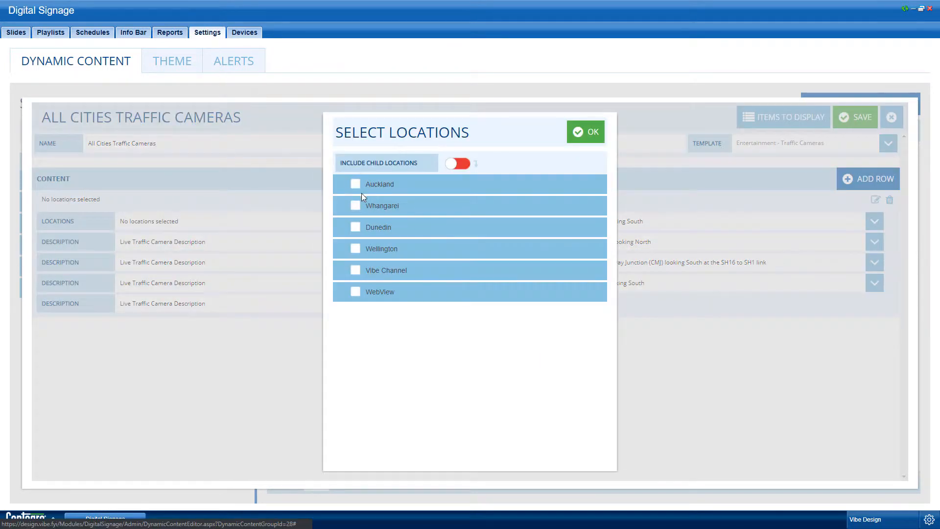
pyautogui.click(368, 184)
pyautogui.click(574, 141)
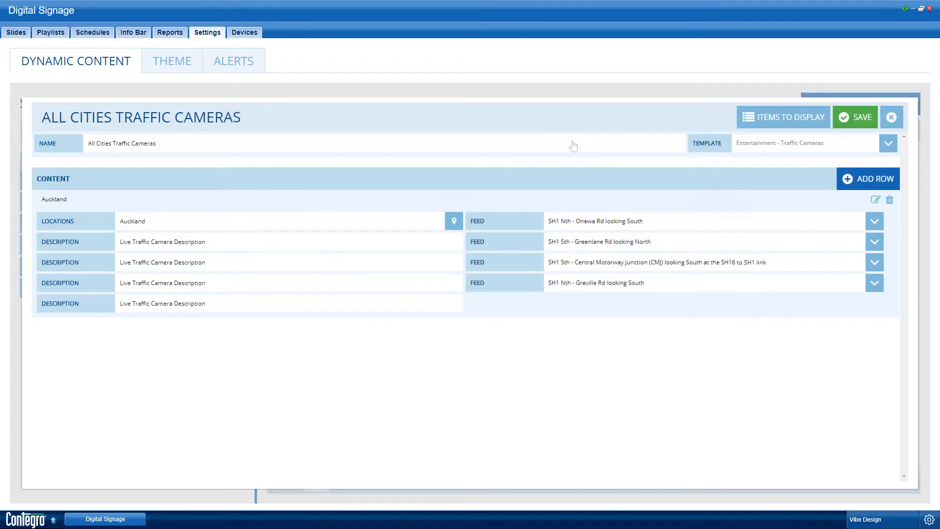
pyautogui.click(849, 124)
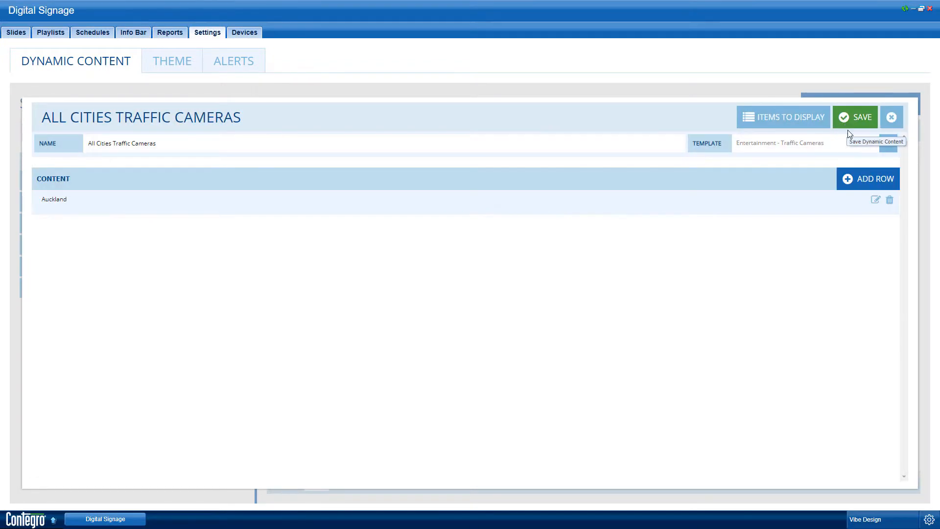
# Step: Add a second content row and assign the Wellington location to it
pyautogui.click(857, 179)
pyautogui.click(874, 224)
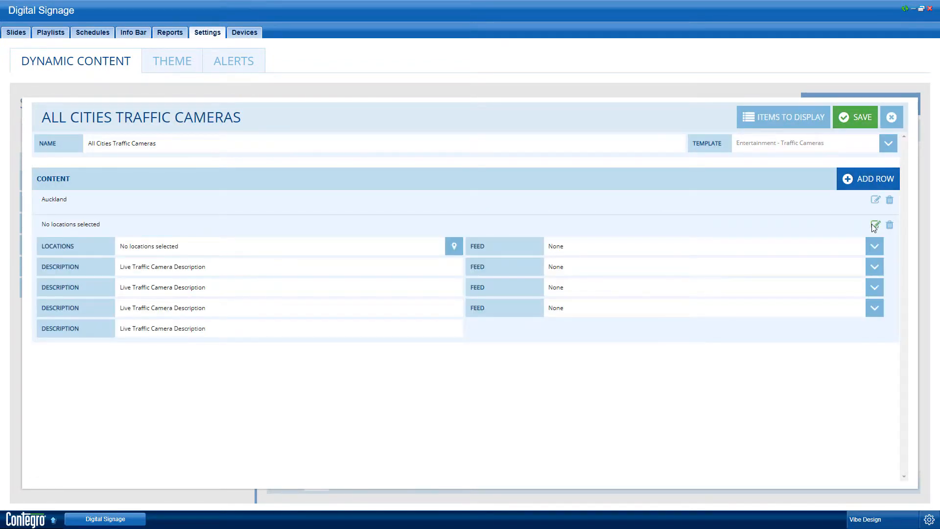
pyautogui.click(454, 246)
pyautogui.click(356, 248)
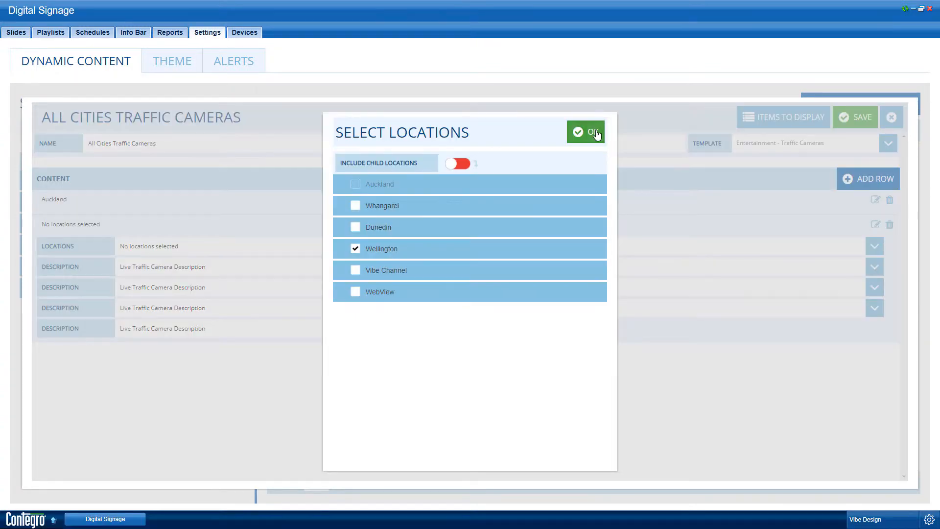
pyautogui.click(592, 132)
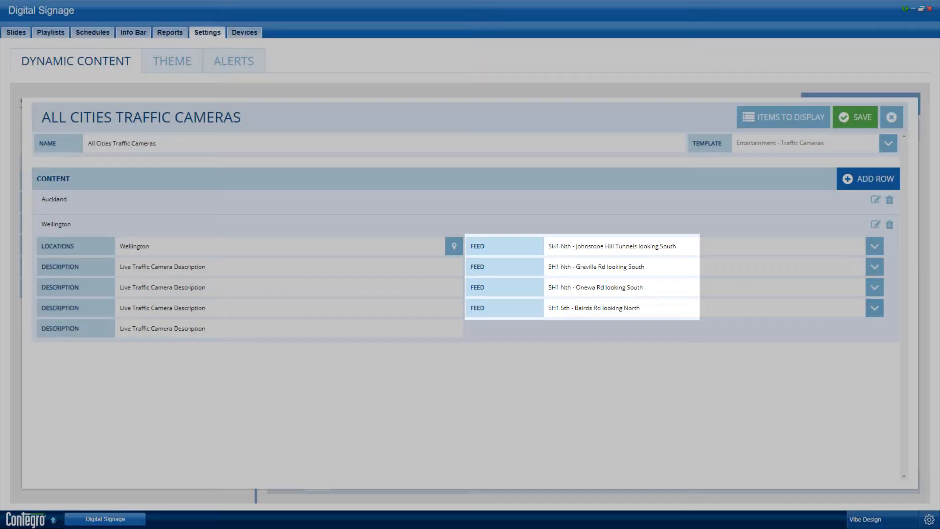
# Step: Add a third content row for the Dunedin location and save the dynamic content group
pyautogui.click(854, 179)
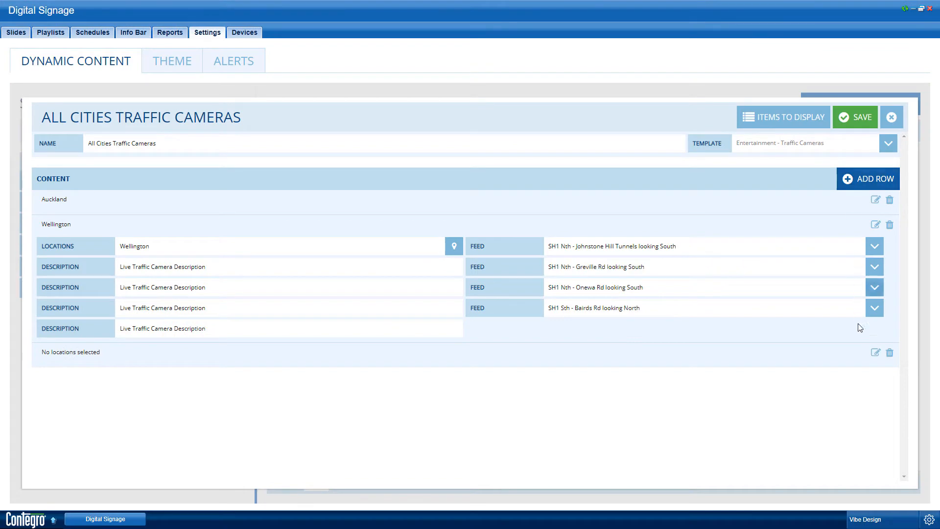
pyautogui.click(875, 352)
pyautogui.click(453, 374)
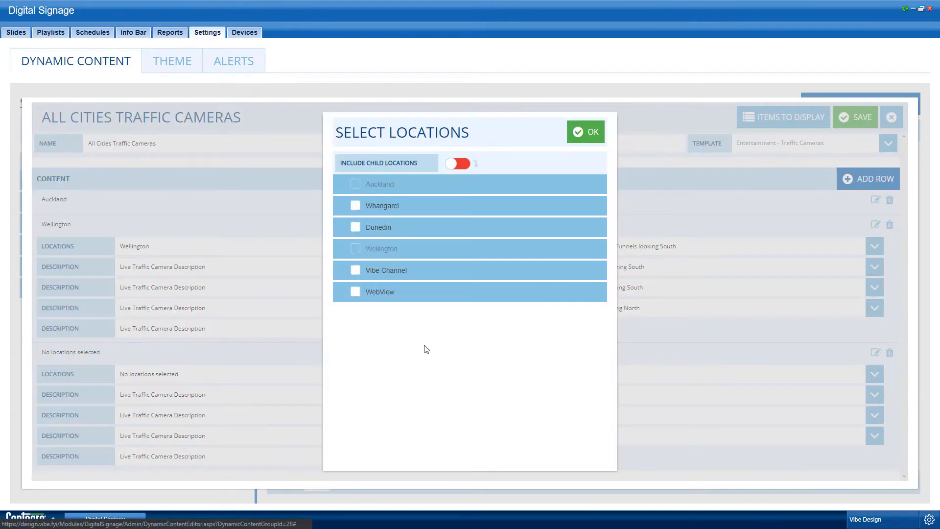
pyautogui.click(355, 226)
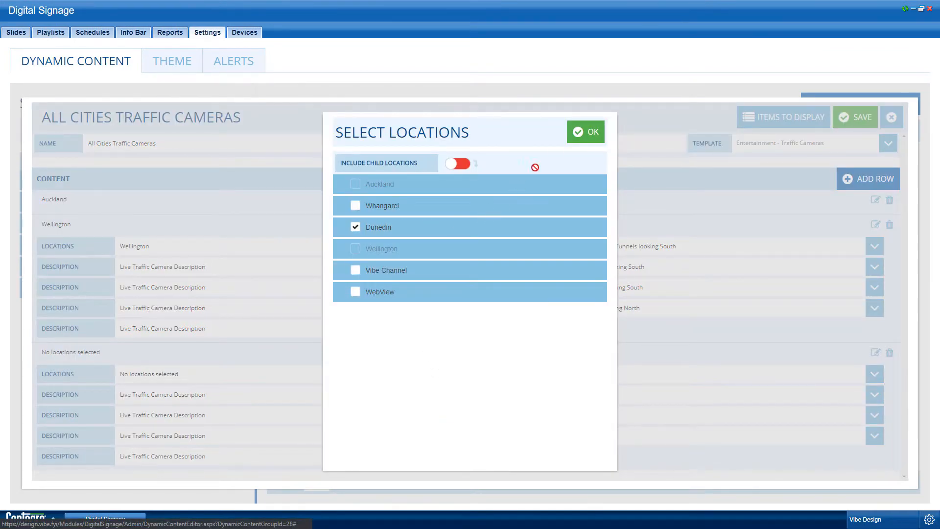
pyautogui.click(585, 132)
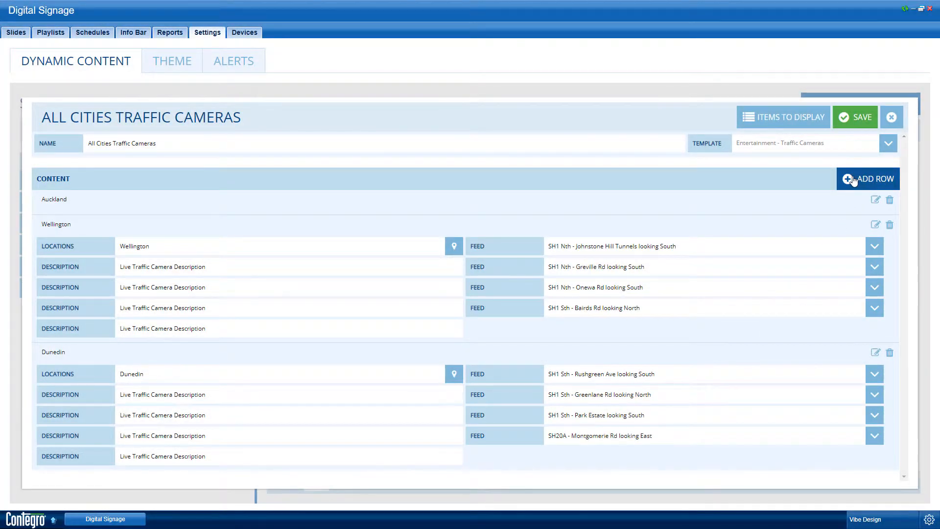
pyautogui.click(855, 119)
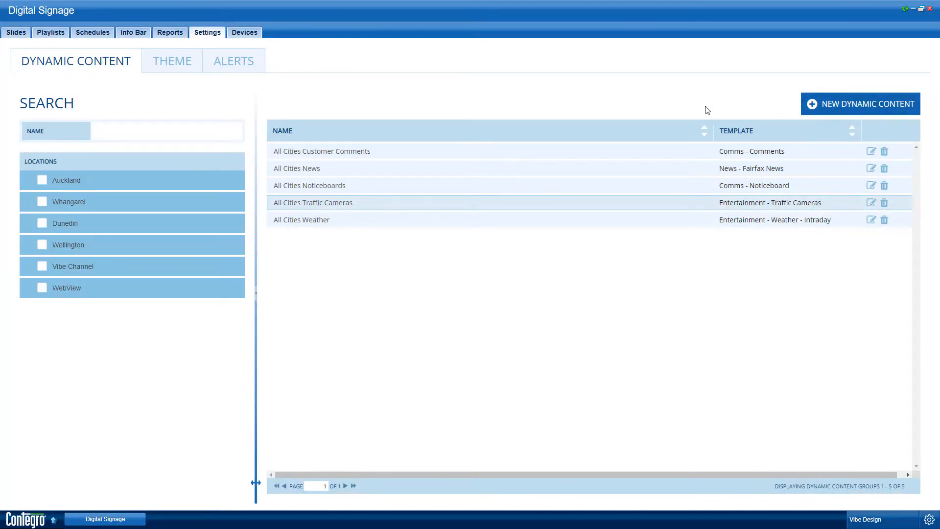
# Step: Create a new slide from the Entertainment - Traffic Cameras template and assign it the All Cities Traffic Cameras dynamic content
pyautogui.click(16, 36)
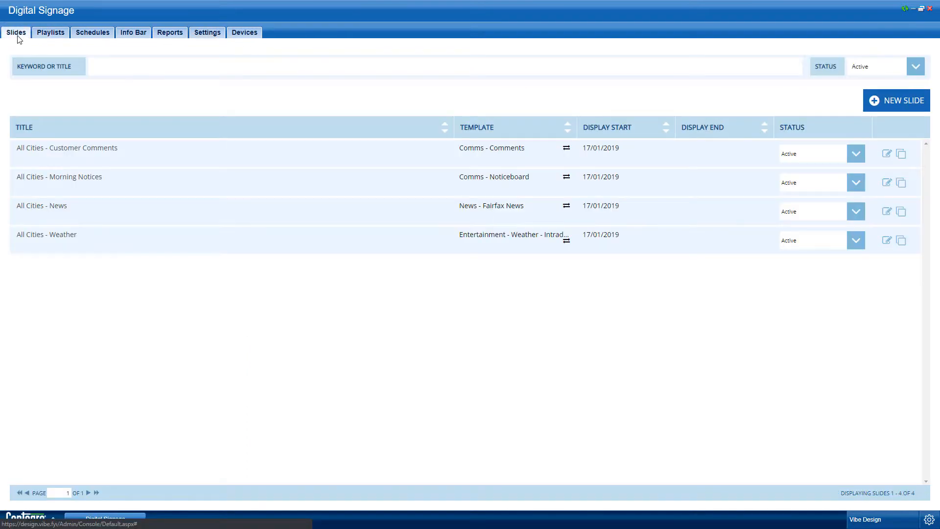
pyautogui.click(890, 109)
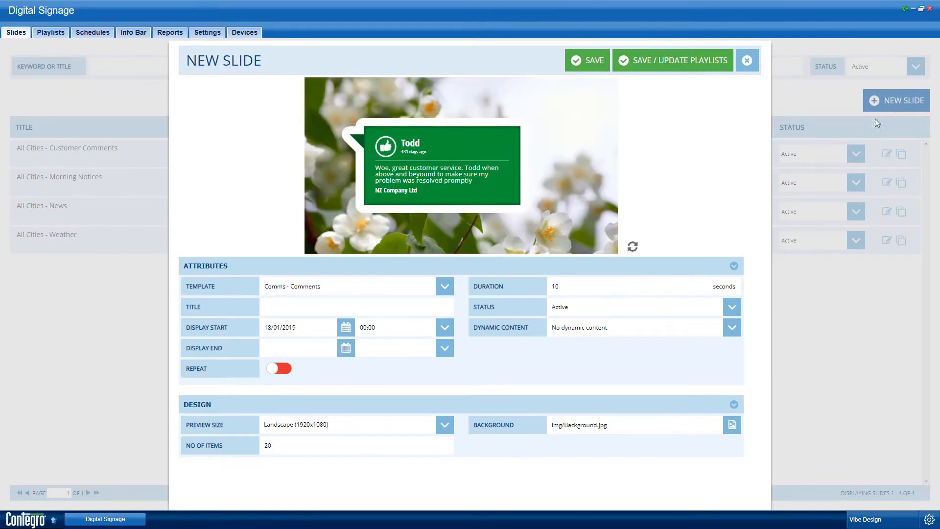
pyautogui.click(419, 287)
pyautogui.scroll(-2, 398, 370)
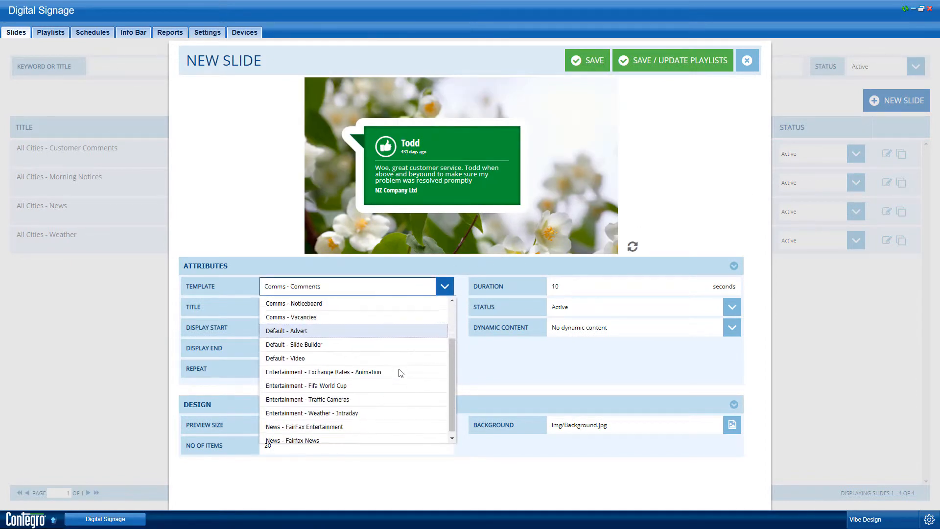
pyautogui.click(385, 395)
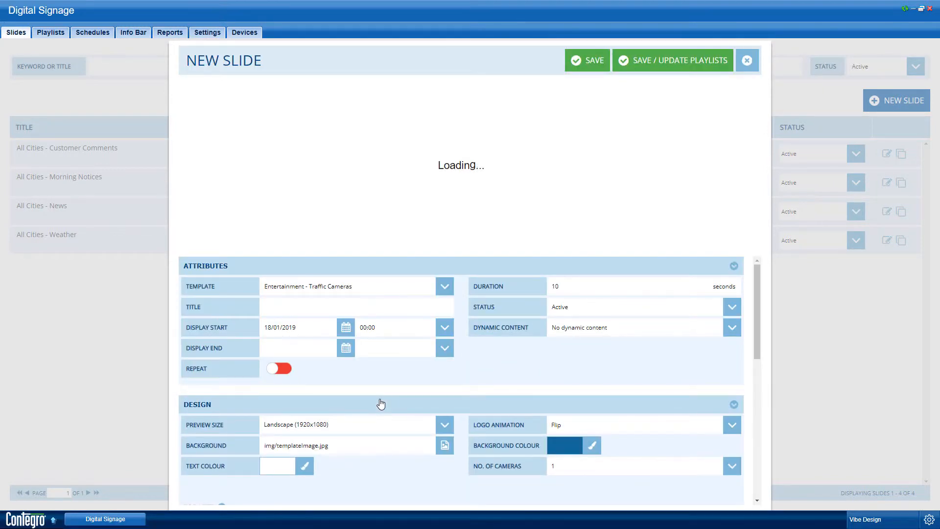
pyautogui.click(680, 331)
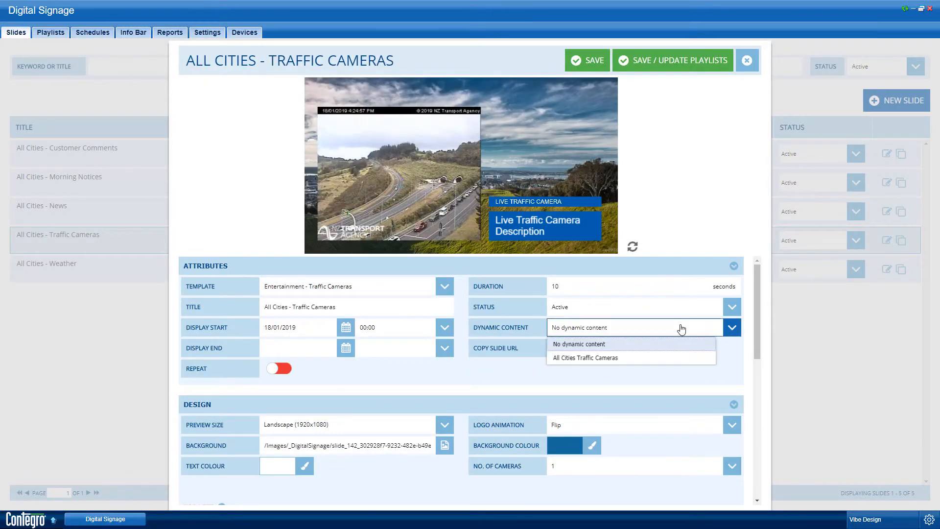
pyautogui.click(678, 358)
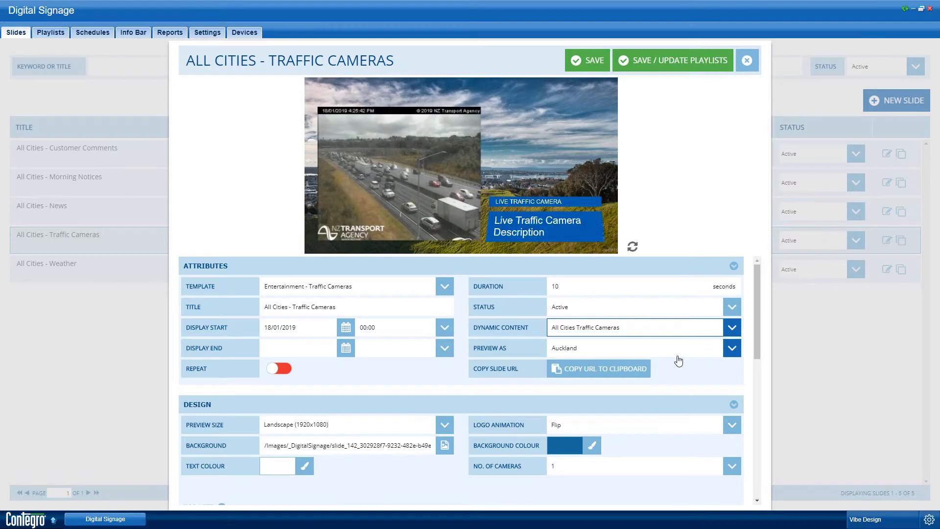
# Step: Examine the slide's traffic camera feeds as set for Auckland, and compare them with the feeds when previewing the slide as Wellington
pyautogui.scroll(-3, 677, 360)
pyautogui.scroll(-2, 675, 359)
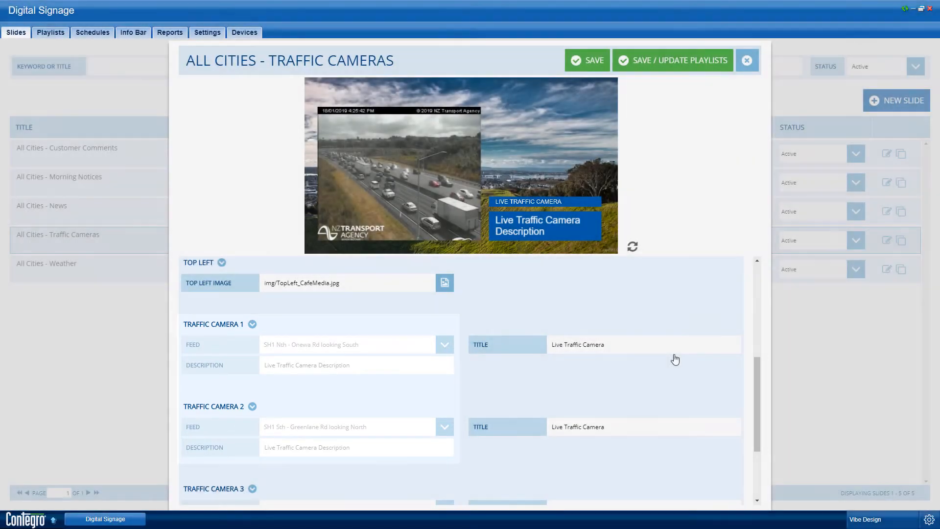
pyautogui.scroll(5, 675, 359)
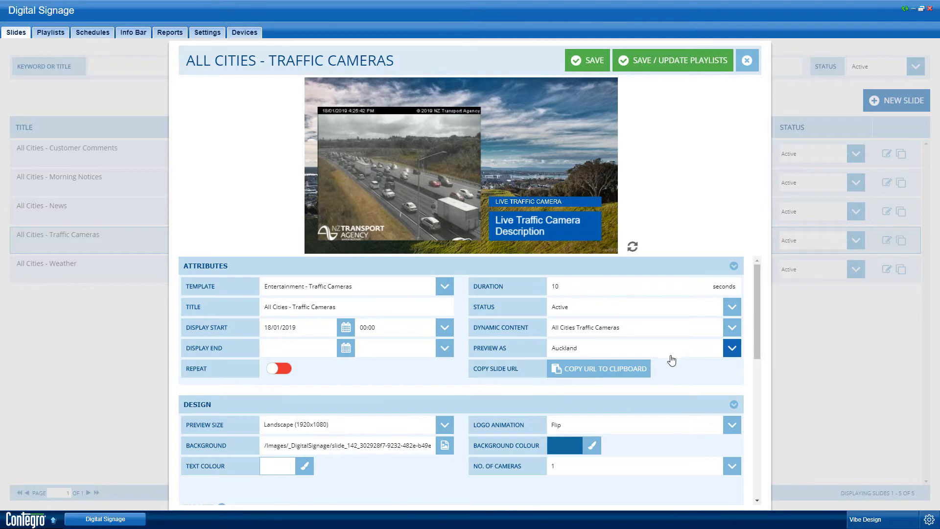
pyautogui.click(731, 348)
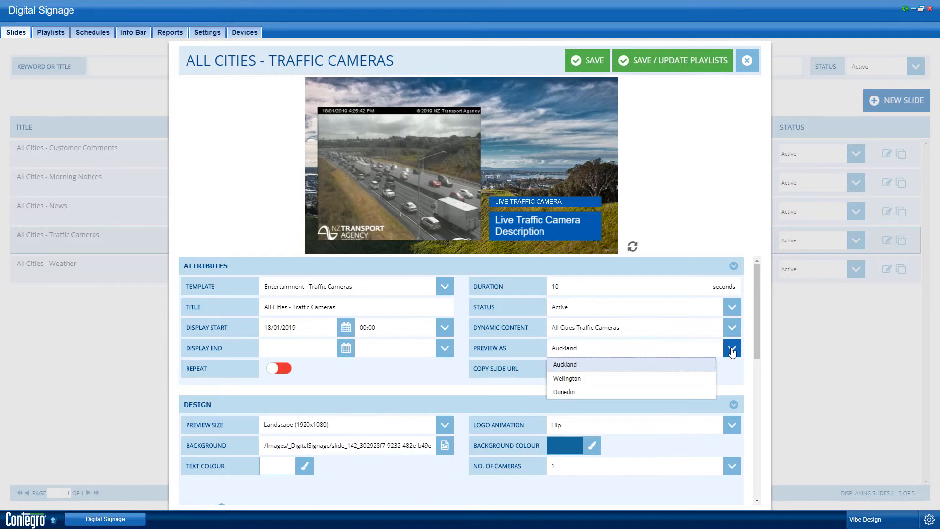
pyautogui.click(681, 377)
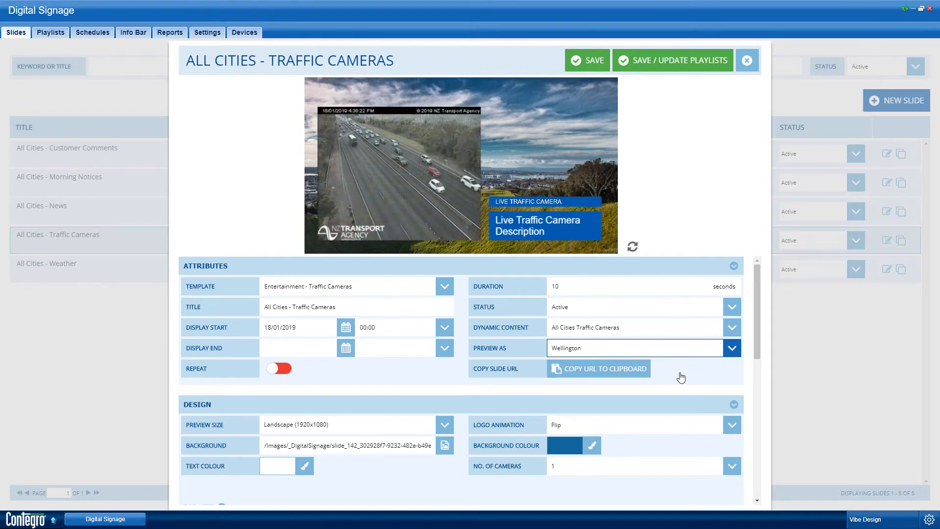
pyautogui.scroll(-6, 680, 377)
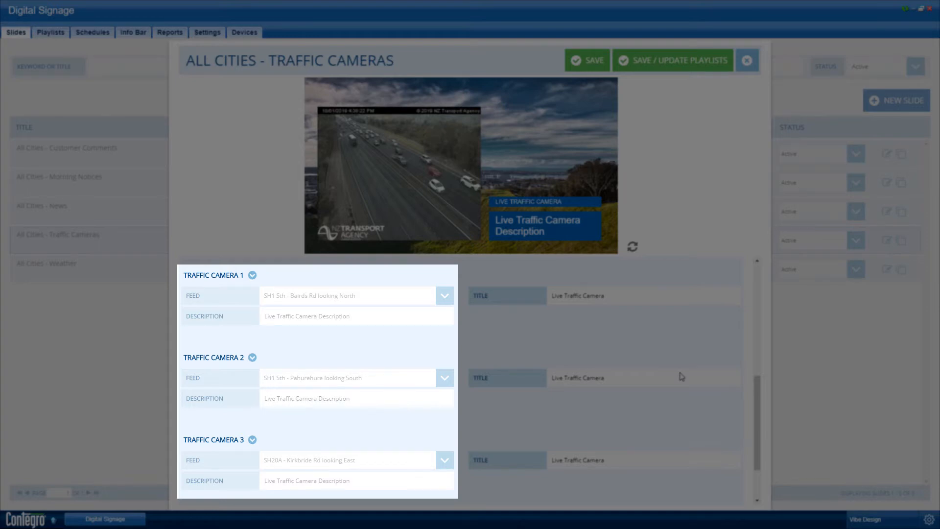
pyautogui.scroll(5, 680, 377)
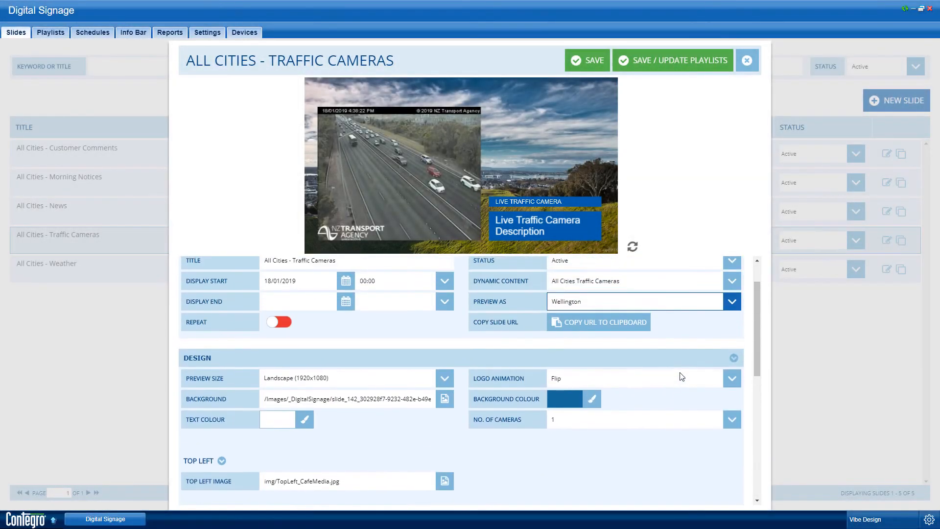
pyautogui.scroll(1, 681, 376)
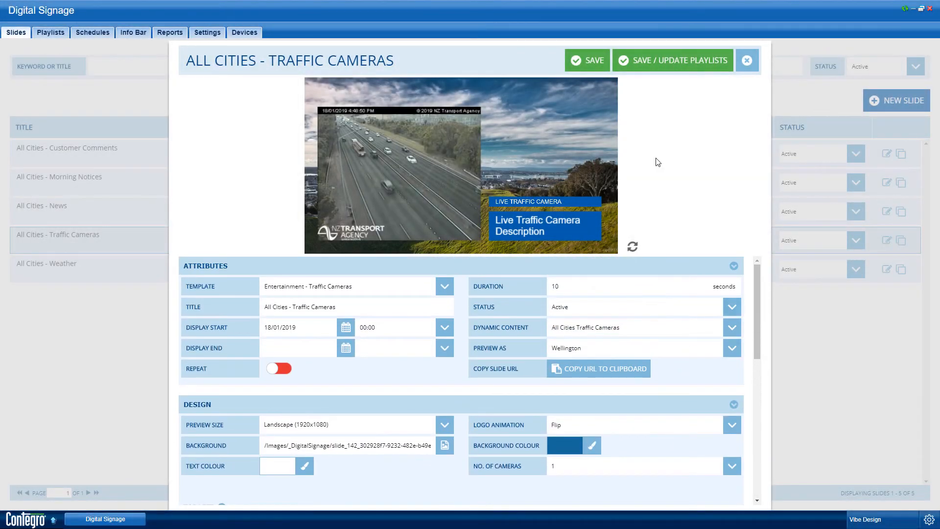
# Step: Save the slide and add it to the Auckland Reception, Dunedin Reception and Wellington Reception playlists
pyautogui.click(647, 67)
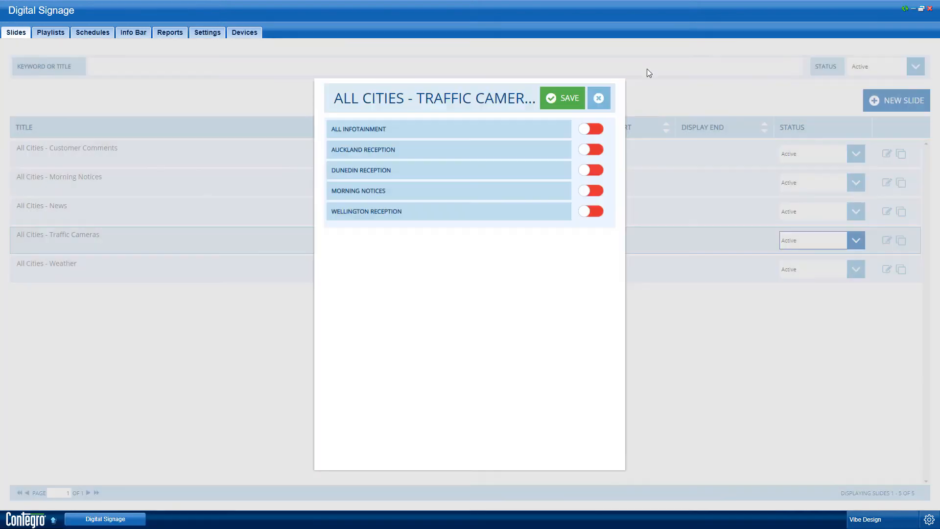
pyautogui.click(600, 149)
pyautogui.click(598, 170)
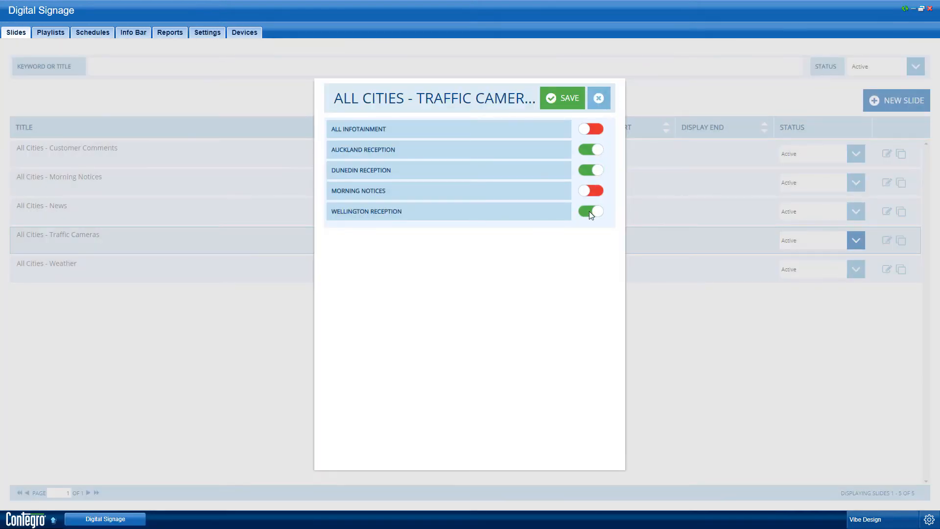
pyautogui.click(570, 99)
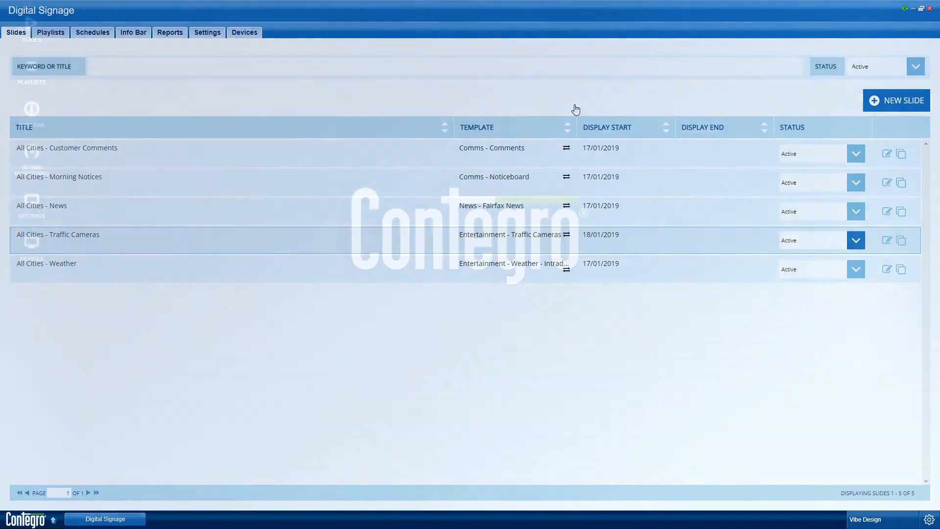